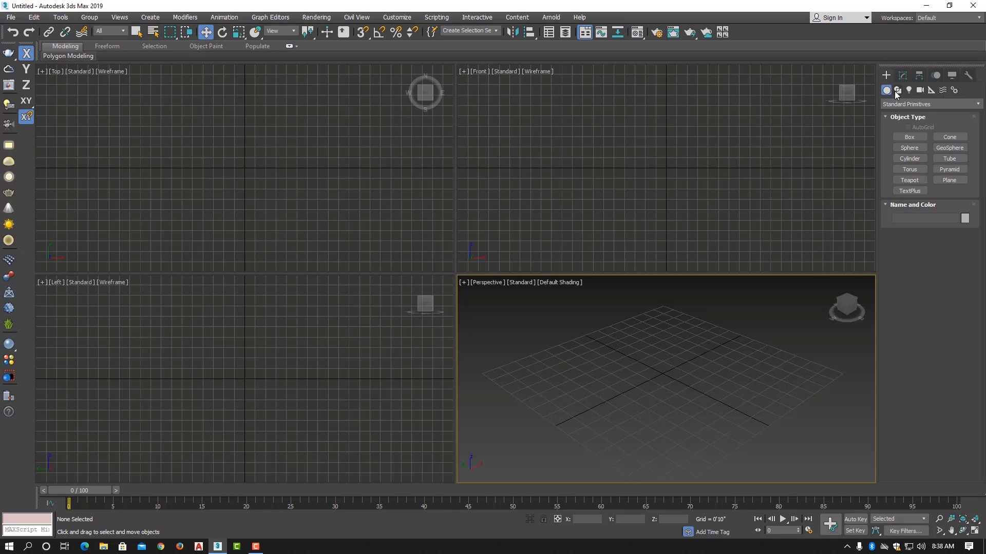
{"action": "left_click", "coordinate": [976, 107]}
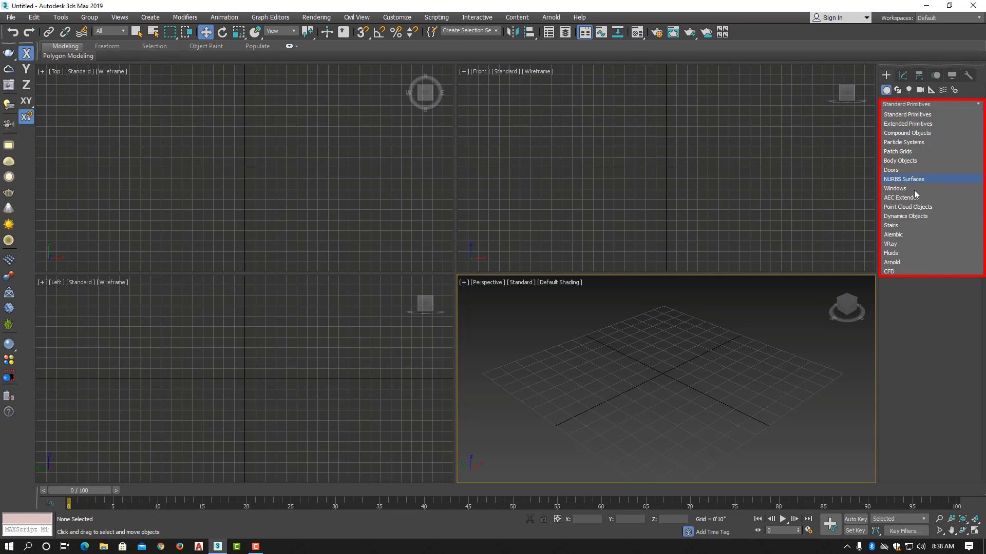
{"action": "left_click", "coordinate": [977, 105]}
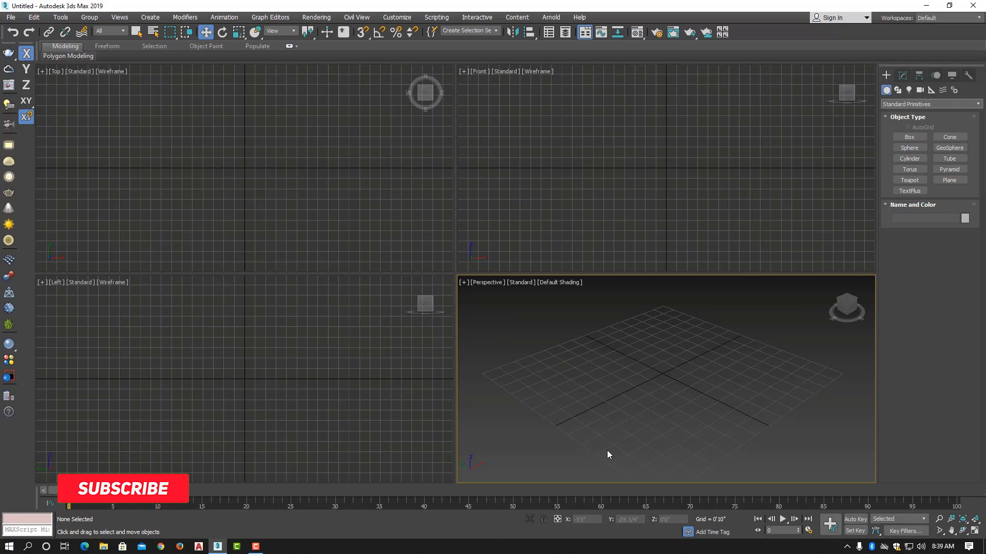
Maximize the Perspective viewport and create a box on the grid, about 4'0" long, 4'6 1/4" wide and 2'6" high
{"action": "left_click", "coordinate": [975, 532]}
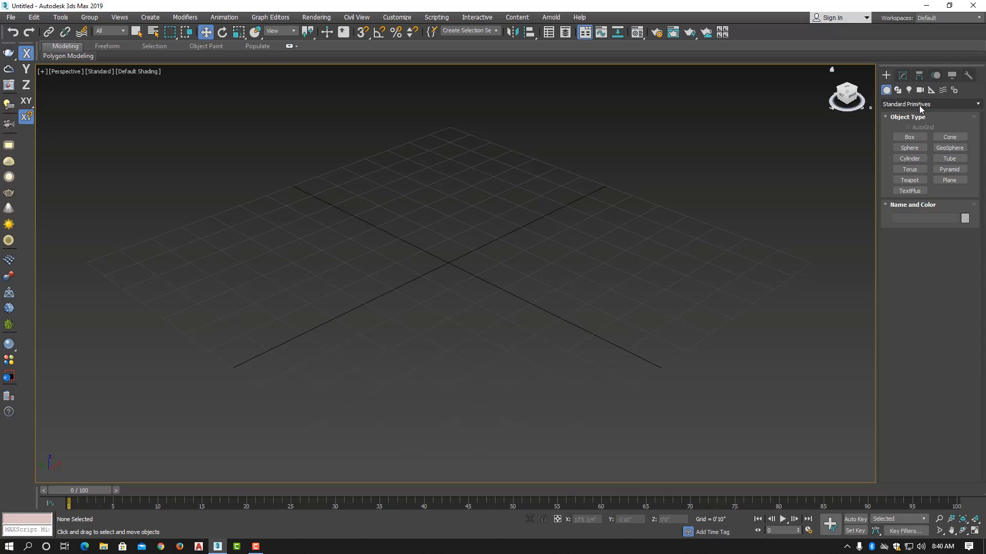
{"action": "left_click", "coordinate": [915, 137]}
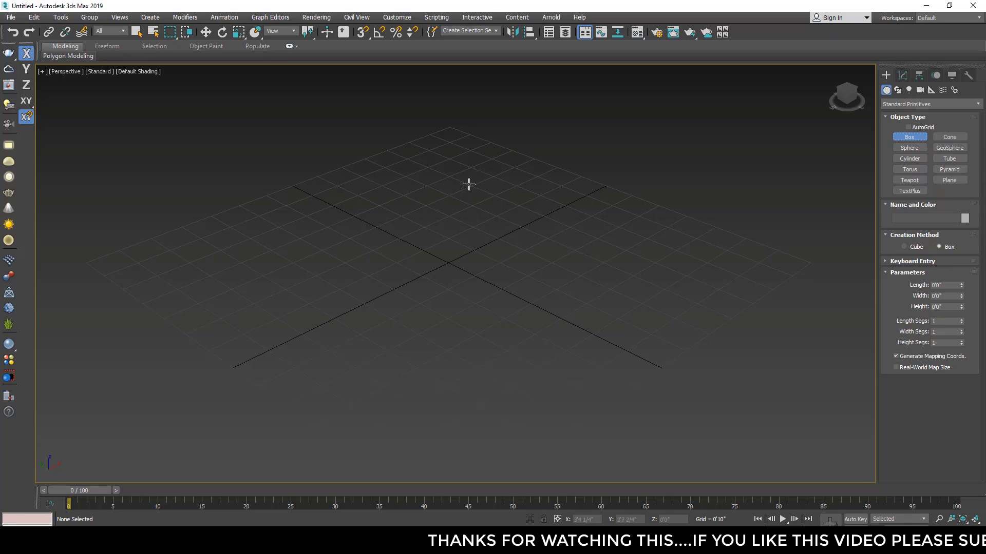
{"action": "left_click_drag", "start_coordinate": [468, 185], "coordinate": [468, 311]}
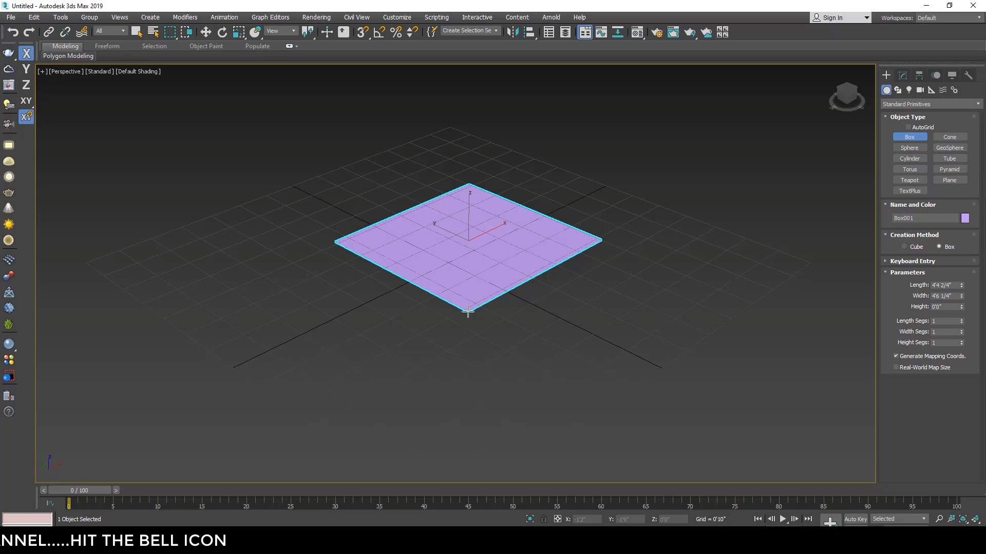
{"action": "mouse_move", "coordinate": [468, 310]}
{"action": "left_mouse_down"}
{"action": "mouse_move", "coordinate": [472, 284]}
{"action": "mouse_move", "coordinate": [455, 305]}
{"action": "left_mouse_up"}
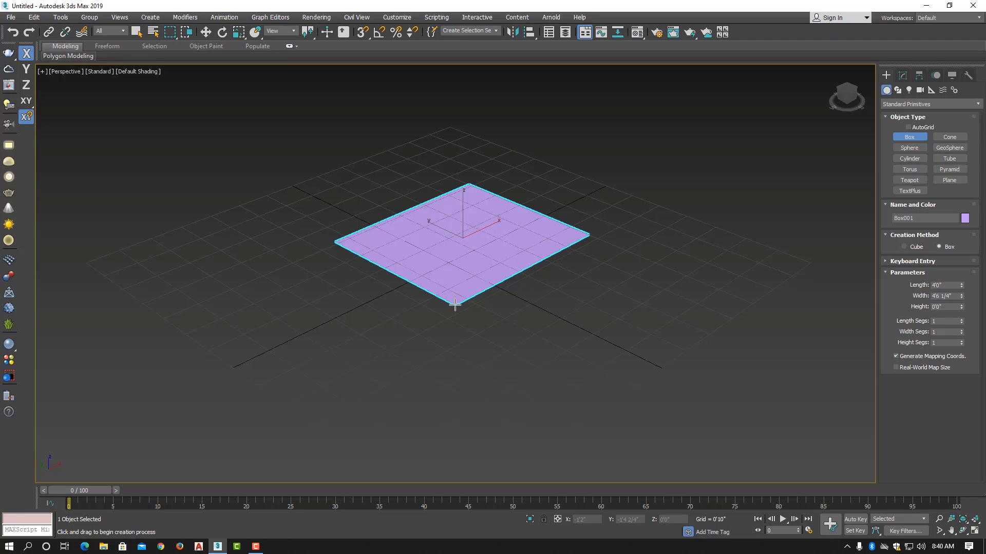
{"action": "left_click", "coordinate": [456, 263]}
{"action": "middle_click_drag", "start_coordinate": [459, 270], "coordinate": [458, 295]}
{"action": "middle_click_drag", "start_coordinate": [460, 212], "coordinate": [449, 248]}
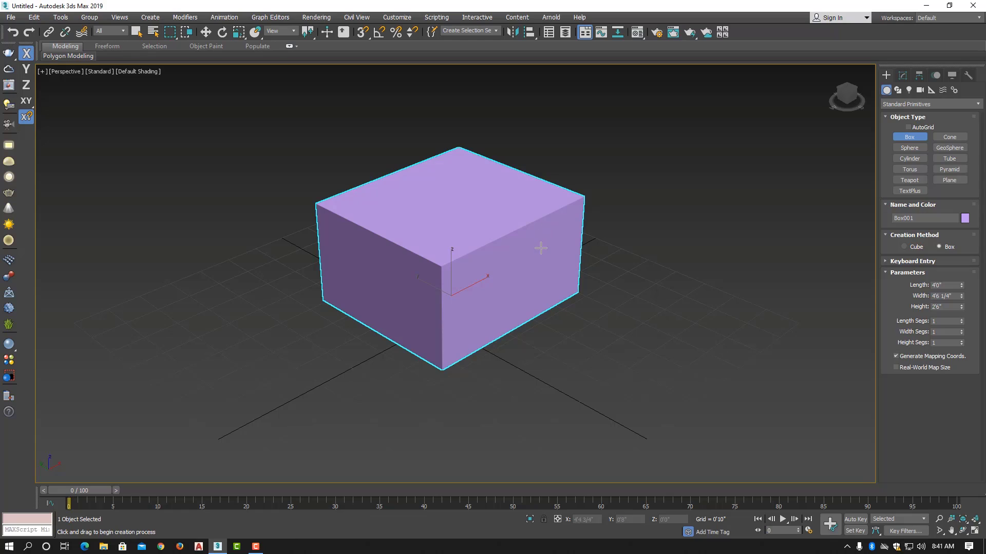
{"action": "middle_click_drag", "start_coordinate": [541, 249], "coordinate": [501, 244]}
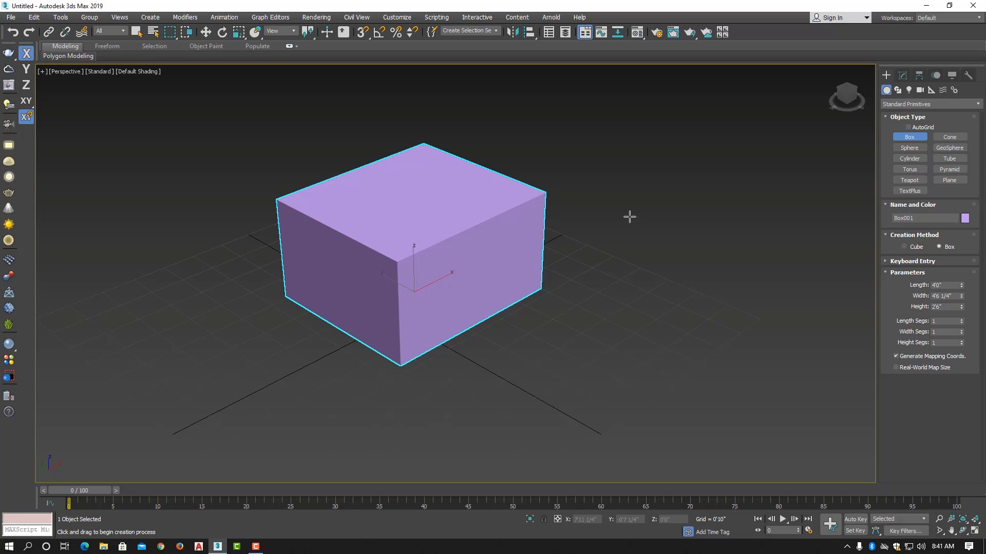
{"action": "right_click", "coordinate": [630, 216]}
Create a sphere with a radius of about 1'11 1/4" on the grid in front of the box
{"action": "middle_click_drag", "start_coordinate": [507, 292], "coordinate": [467, 255]}
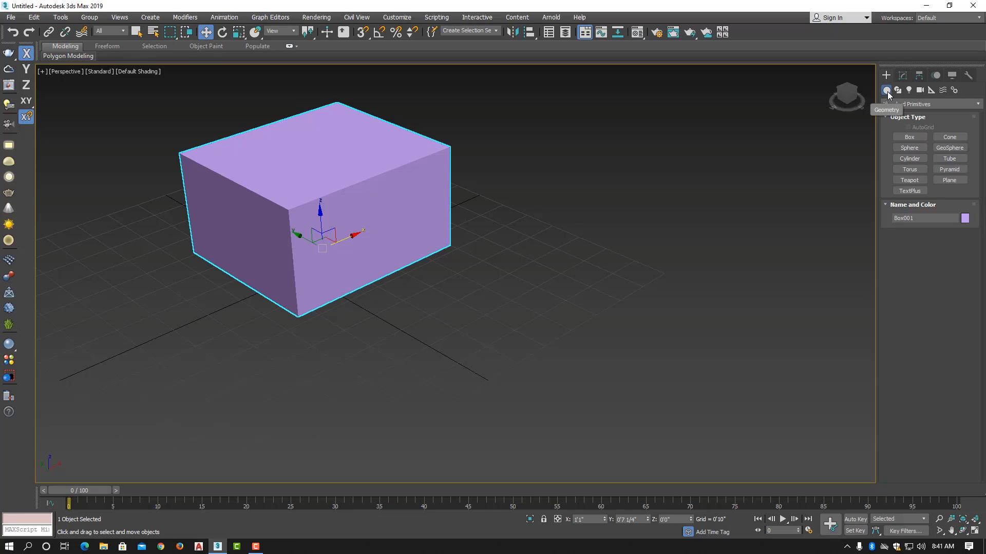
{"action": "left_click", "coordinate": [913, 148]}
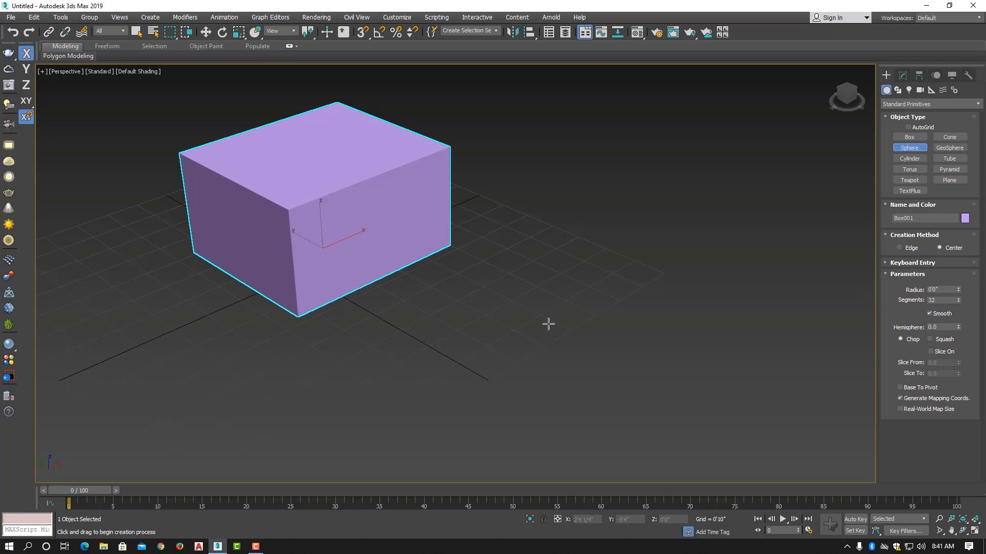
{"action": "left_click_drag", "start_coordinate": [549, 324], "coordinate": [583, 377]}
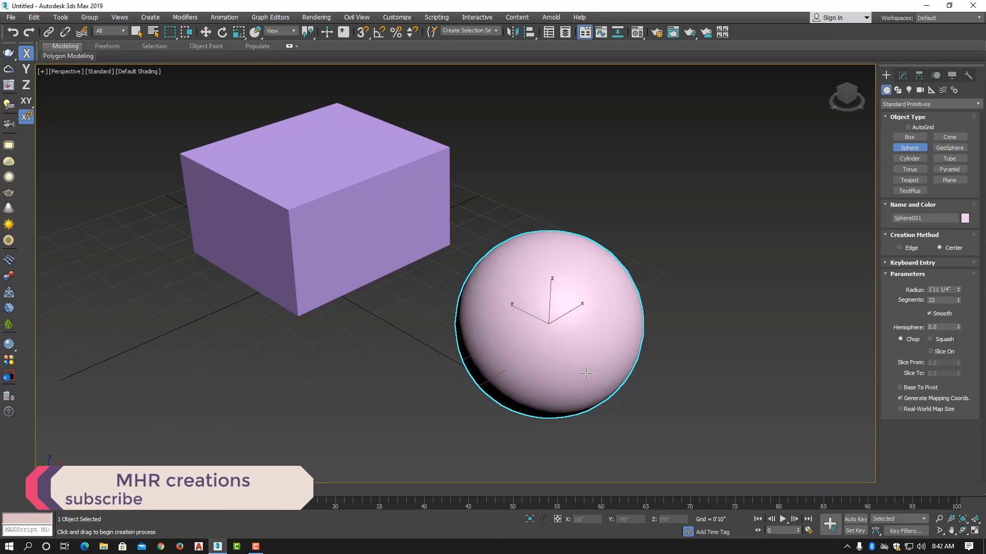
{"action": "scroll", "coordinate": [590, 360], "scroll_direction": "down", "scroll_amount": 2}
{"action": "middle_click_drag", "start_coordinate": [585, 375], "coordinate": [573, 345]}
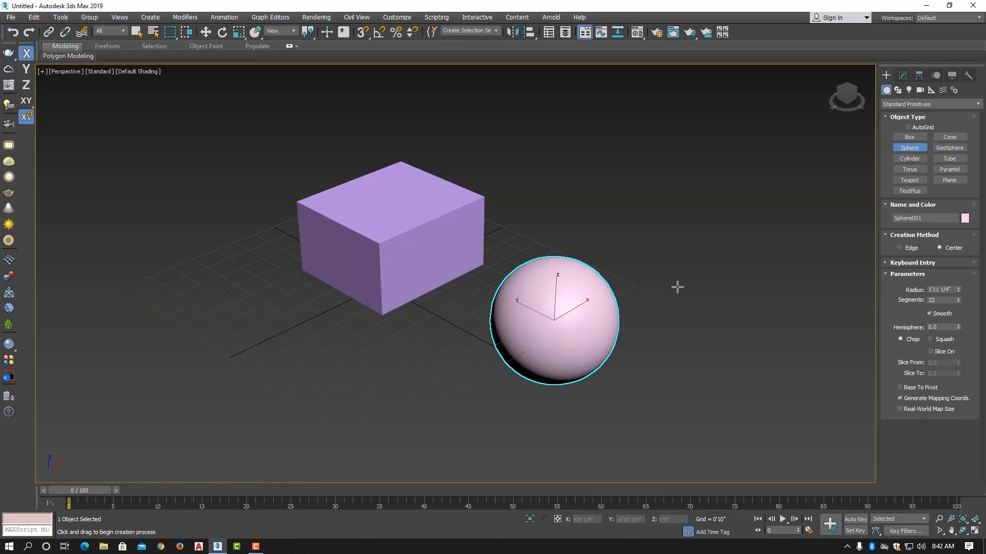
{"action": "key", "text": "w"}
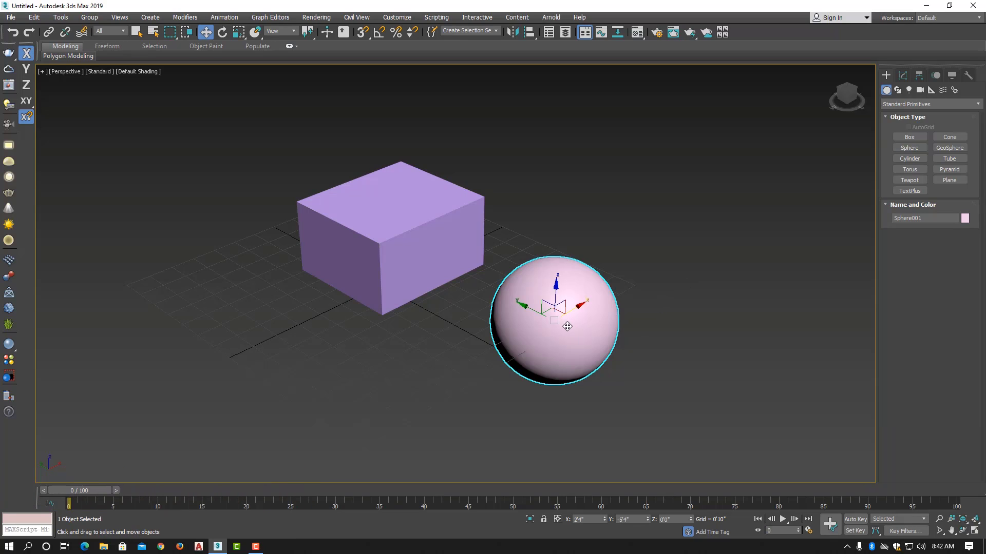
Move the box along the X and Y axes to about X 0'7", Y 1'3 3/4"
{"action": "scroll", "coordinate": [567, 340], "scroll_direction": "up", "scroll_amount": 2}
{"action": "scroll", "coordinate": [568, 334], "scroll_direction": "up", "scroll_amount": 1}
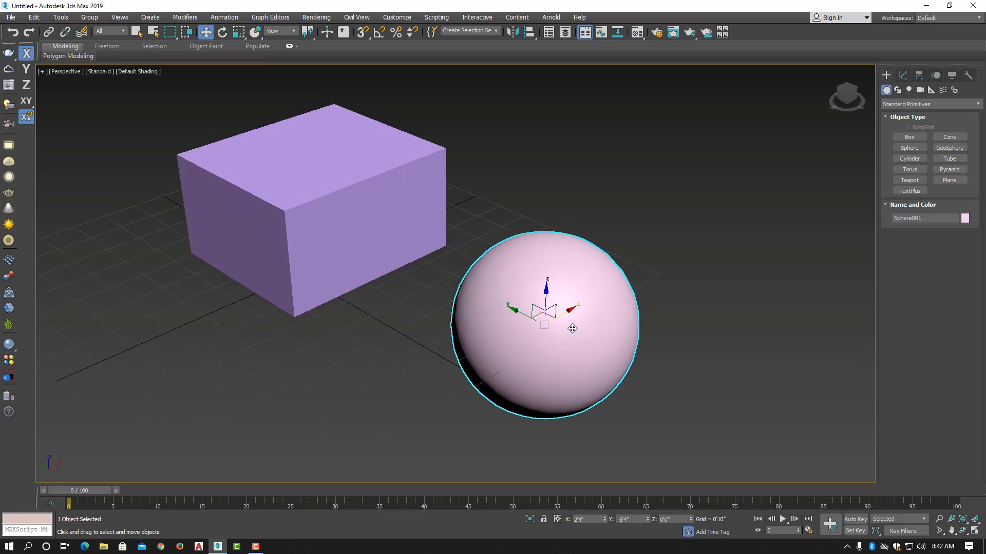
{"action": "left_click", "coordinate": [399, 223]}
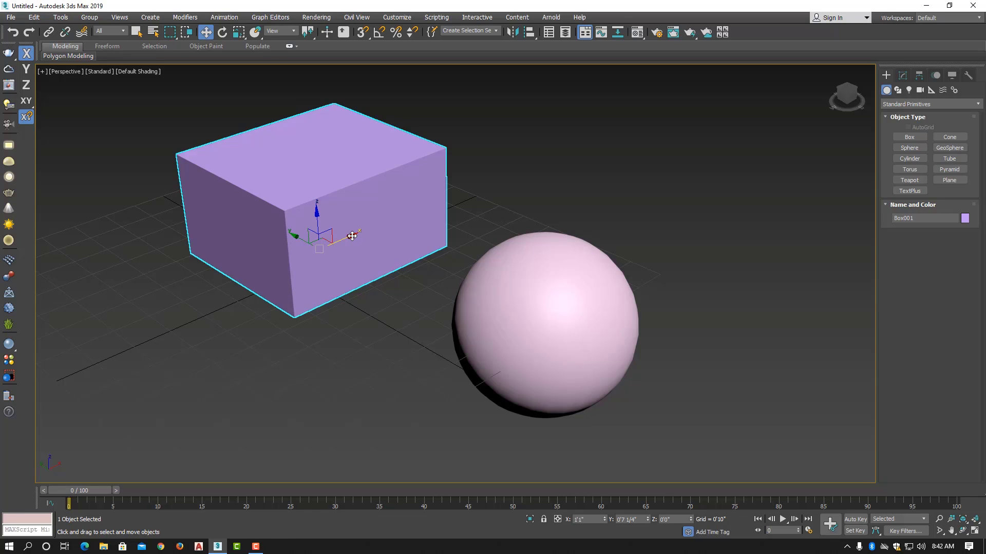
{"action": "left_click_drag", "start_coordinate": [352, 236], "coordinate": [337, 262]}
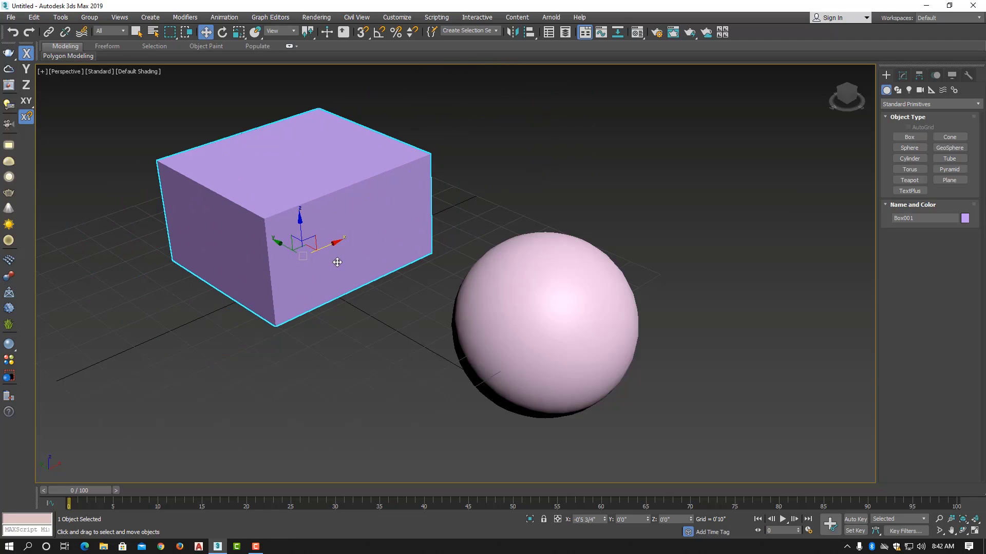
{"action": "left_click_drag", "start_coordinate": [279, 245], "coordinate": [257, 201]}
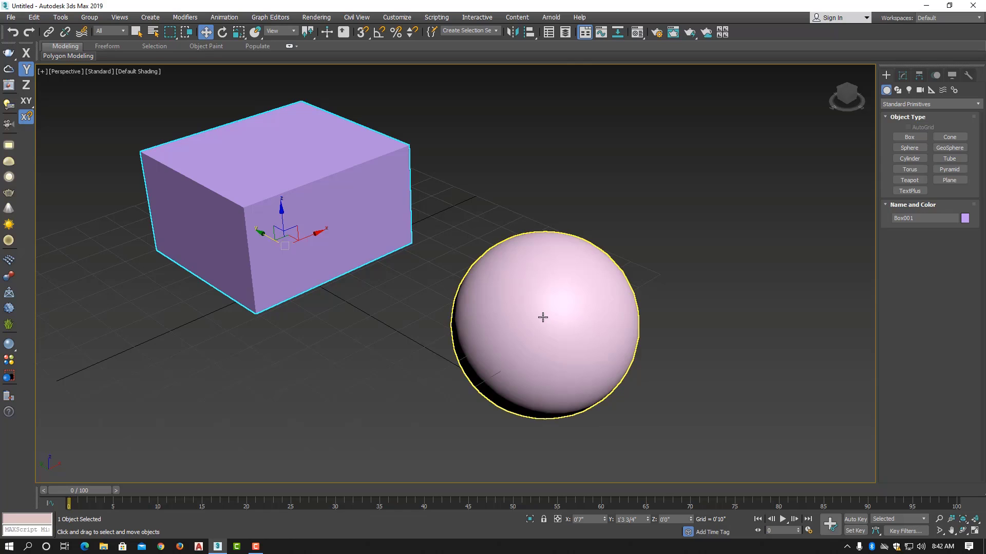
Move the sphere independently of the box along the X axis to about X 1'10"
{"action": "left_click", "coordinate": [541, 314]}
{"action": "left_click_drag", "start_coordinate": [571, 311], "coordinate": [583, 335]}
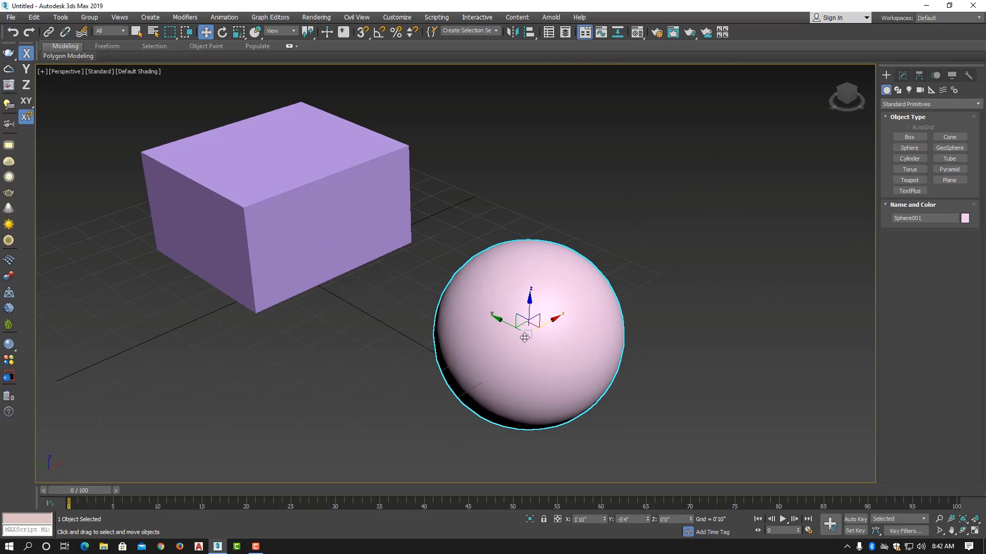
{"action": "middle_click_drag", "start_coordinate": [395, 340], "coordinate": [465, 333]}
{"action": "scroll", "coordinate": [465, 333], "scroll_direction": "down", "scroll_amount": 3}
{"action": "scroll", "coordinate": [454, 347], "scroll_direction": "up", "scroll_amount": 3}
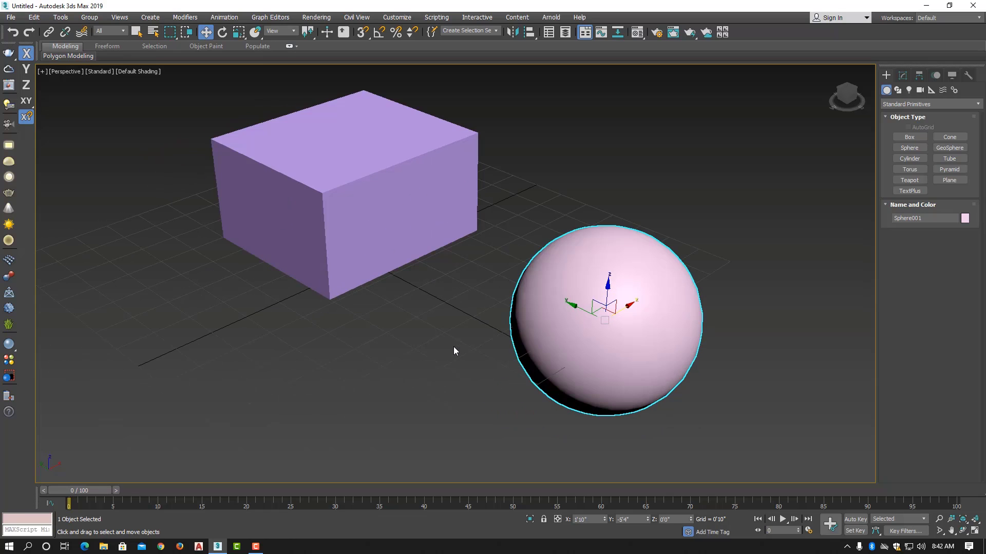
{"action": "scroll", "coordinate": [464, 318], "scroll_direction": "down", "scroll_amount": 4}
{"action": "middle_click_drag", "start_coordinate": [467, 339], "coordinate": [448, 332]}
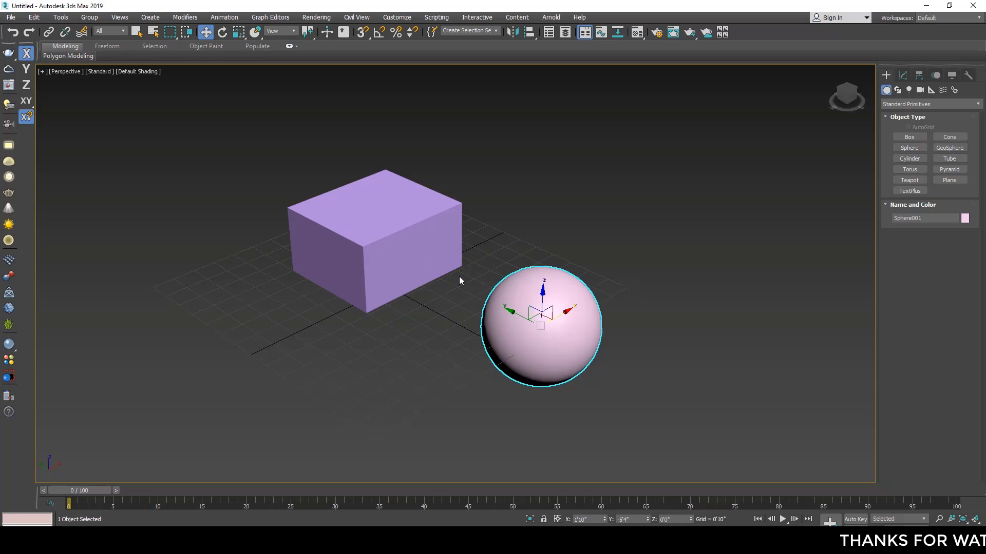
Link the sphere to the box as its parent with Select and Link, and select the box
{"action": "scroll", "coordinate": [461, 307], "scroll_direction": "up", "scroll_amount": 2}
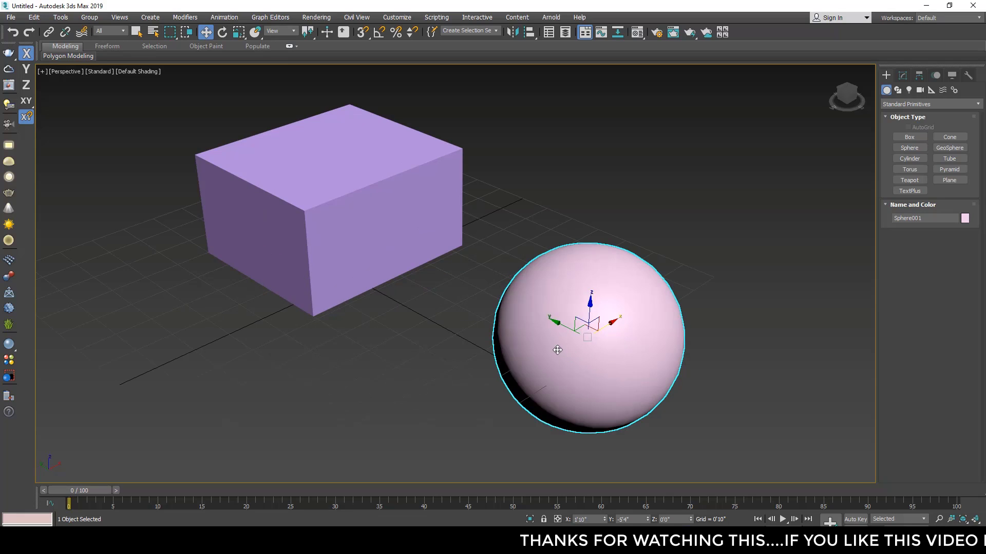
{"action": "left_click", "coordinate": [48, 33]}
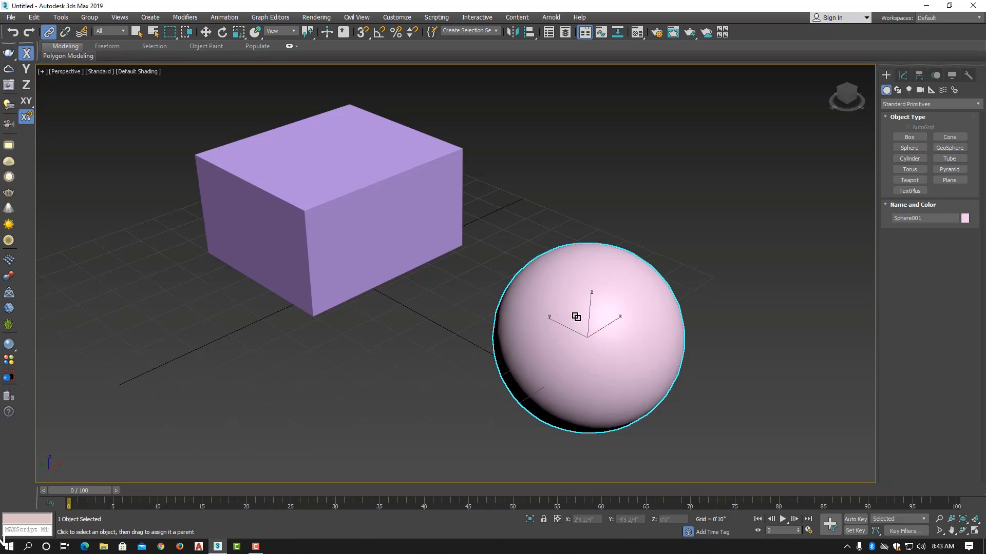
{"action": "left_click_drag", "start_coordinate": [576, 315], "coordinate": [359, 177]}
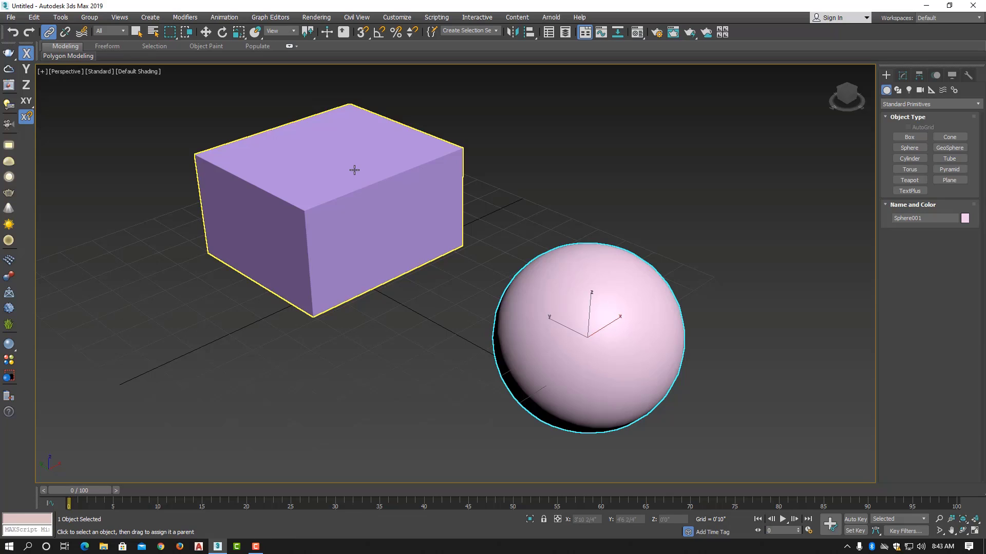
{"action": "left_click", "coordinate": [354, 170]}
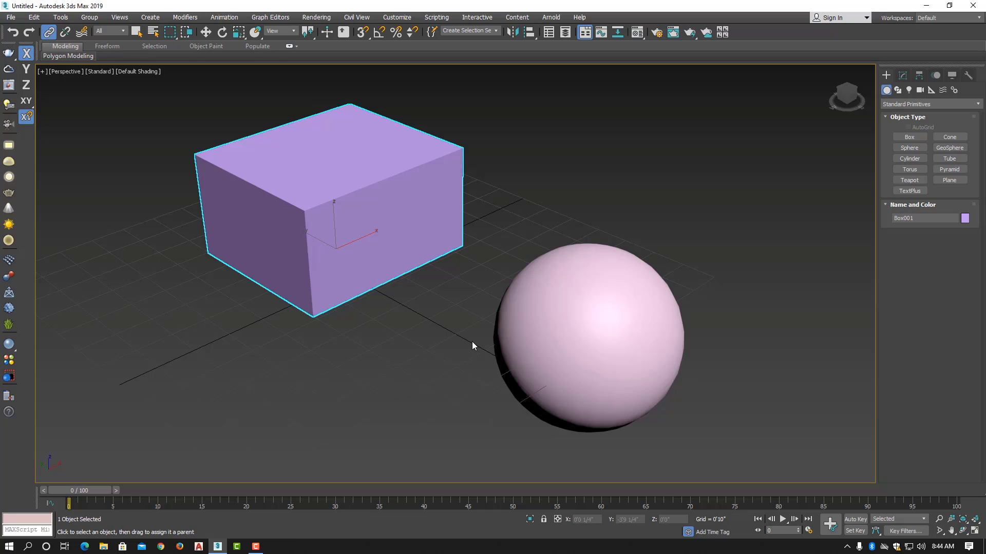
Test the link by moving the box along its axes to about X 0'5", Y 1'3 3/4", Z 0'0 2/4"
{"action": "left_click", "coordinate": [206, 32]}
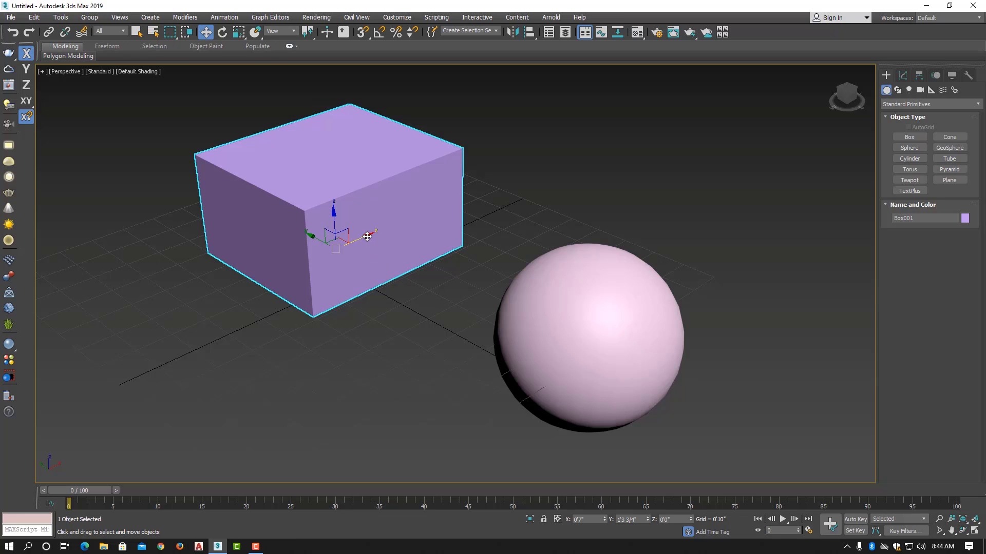
{"action": "middle_click_drag", "start_coordinate": [367, 237], "coordinate": [366, 312]}
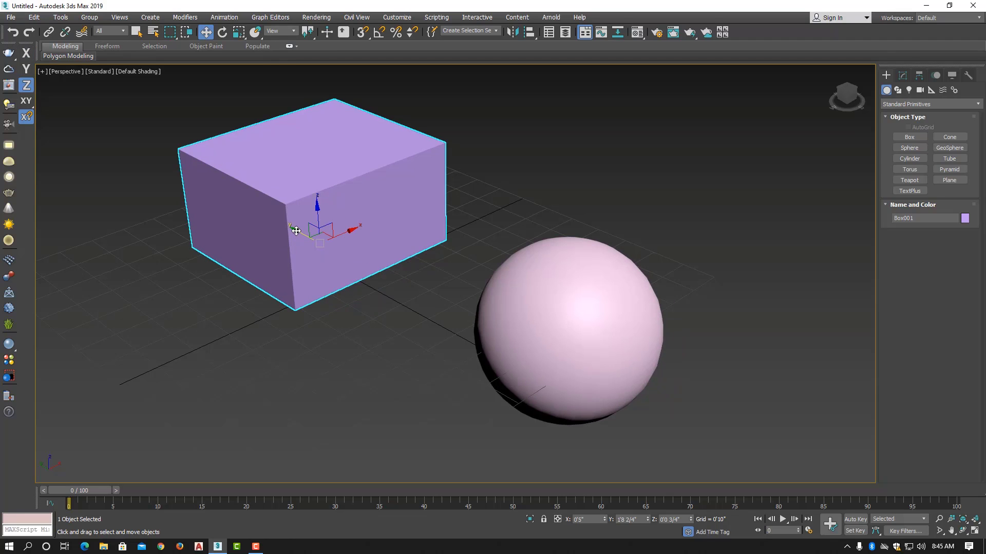
{"action": "left_click_drag", "start_coordinate": [291, 227], "coordinate": [313, 224]}
{"action": "scroll", "coordinate": [429, 322], "scroll_direction": "down", "scroll_amount": 3}
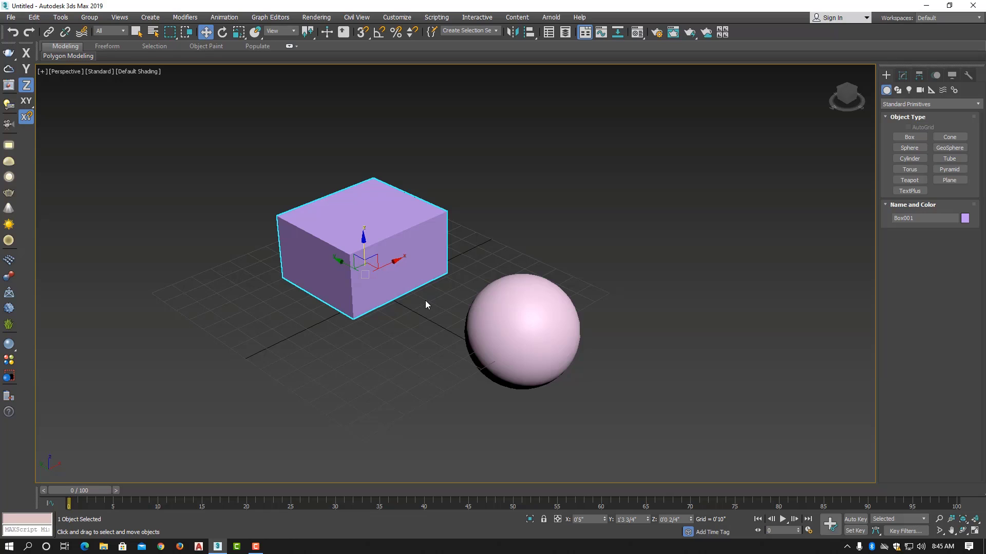
{"action": "scroll", "coordinate": [426, 316], "scroll_direction": "up", "scroll_amount": 3}
{"action": "middle_click_drag", "start_coordinate": [429, 322], "coordinate": [432, 322]}
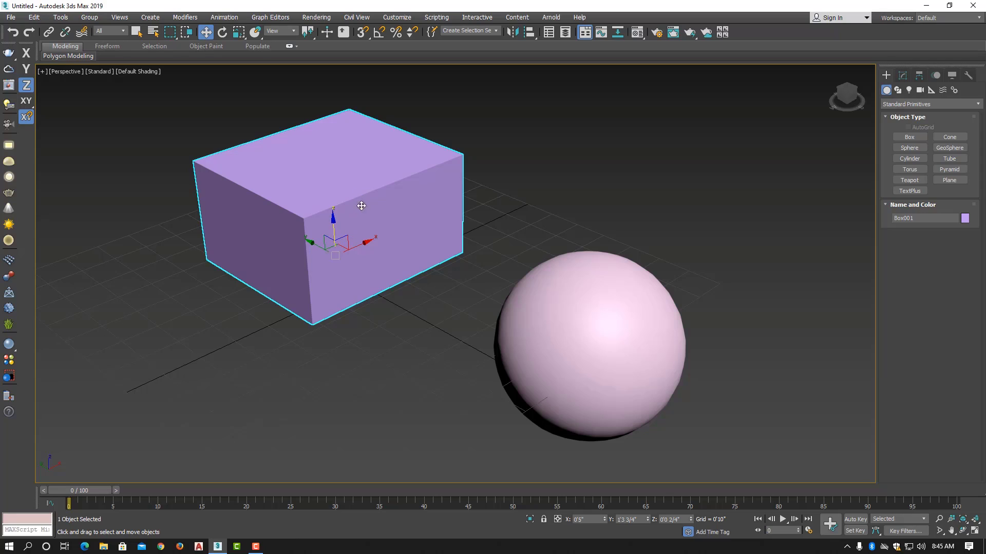
Apply Unlink Selection to the box and test the link by moving the objects slightly along the X axis, ending with the sphere selected
{"action": "left_click", "coordinate": [66, 32]}
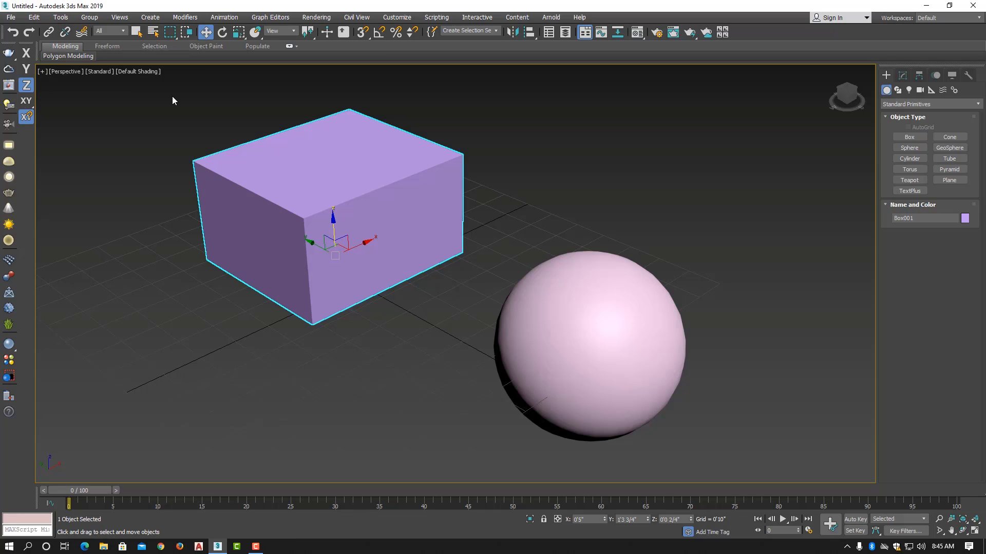
{"action": "left_click", "coordinate": [594, 341]}
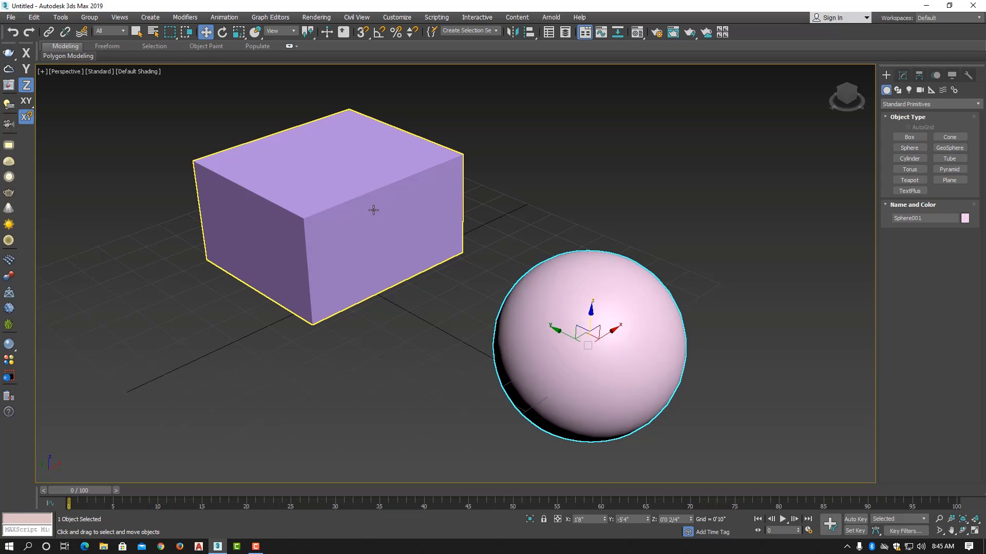
{"action": "left_click", "coordinate": [373, 210]}
{"action": "left_click", "coordinate": [576, 334]}
{"action": "mouse_move", "coordinate": [614, 332]}
{"action": "left_mouse_down"}
{"action": "mouse_move", "coordinate": [699, 280]}
{"action": "mouse_move", "coordinate": [627, 331]}
{"action": "mouse_move", "coordinate": [605, 330]}
{"action": "left_mouse_up"}
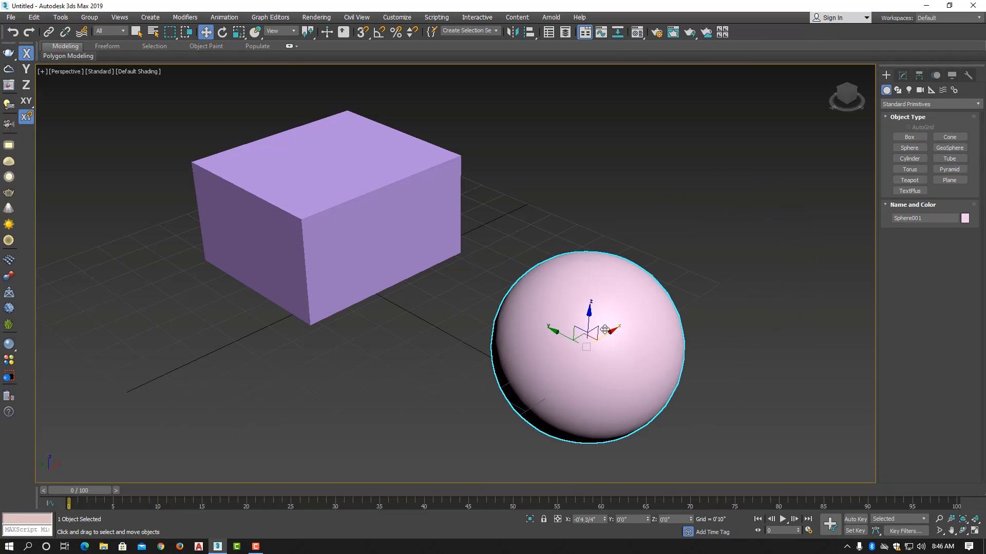
{"action": "scroll", "coordinate": [536, 323], "scroll_direction": "down", "scroll_amount": 2}
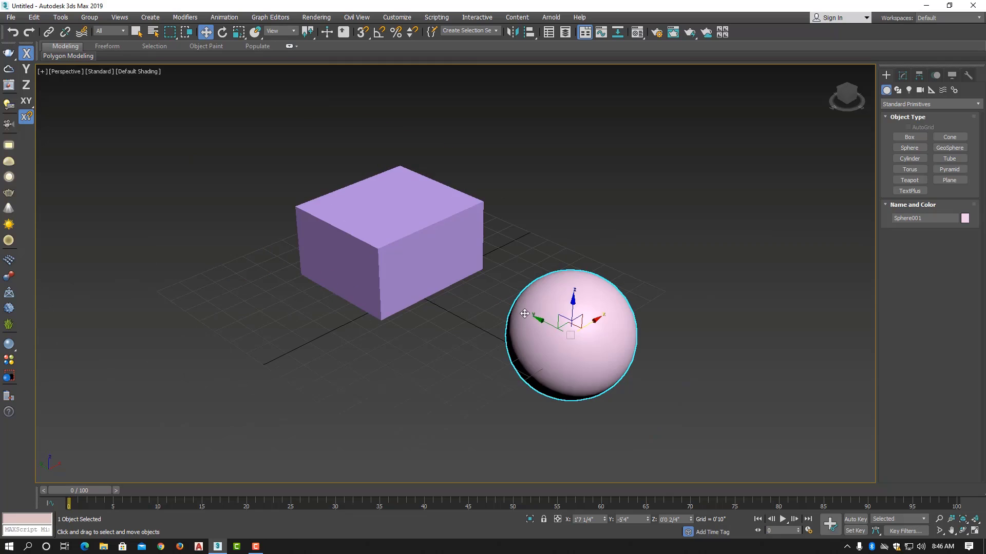
{"action": "scroll", "coordinate": [525, 313], "scroll_direction": "up", "scroll_amount": 2}
{"action": "middle_click_drag", "start_coordinate": [550, 351], "coordinate": [560, 349]}
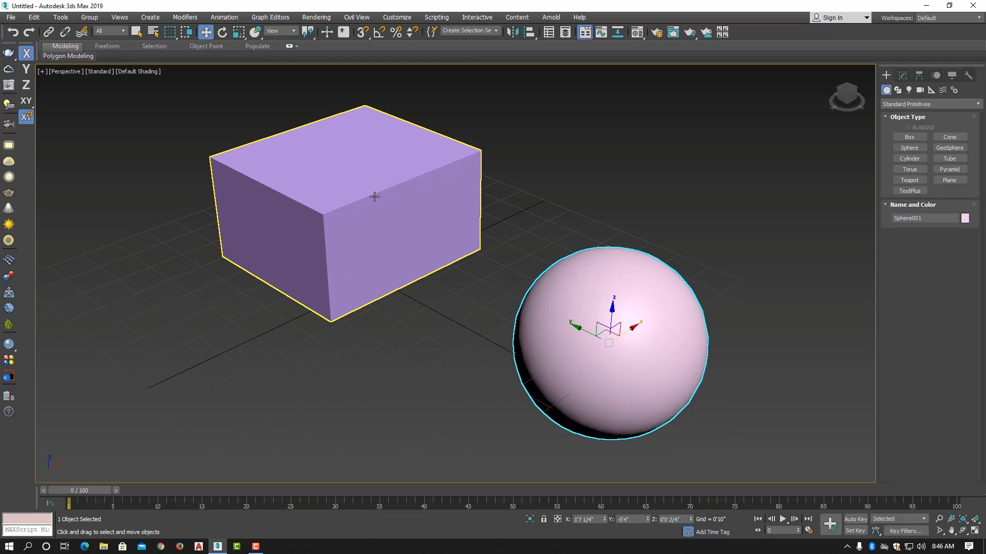
{"action": "mouse_move", "coordinate": [61, 45]}
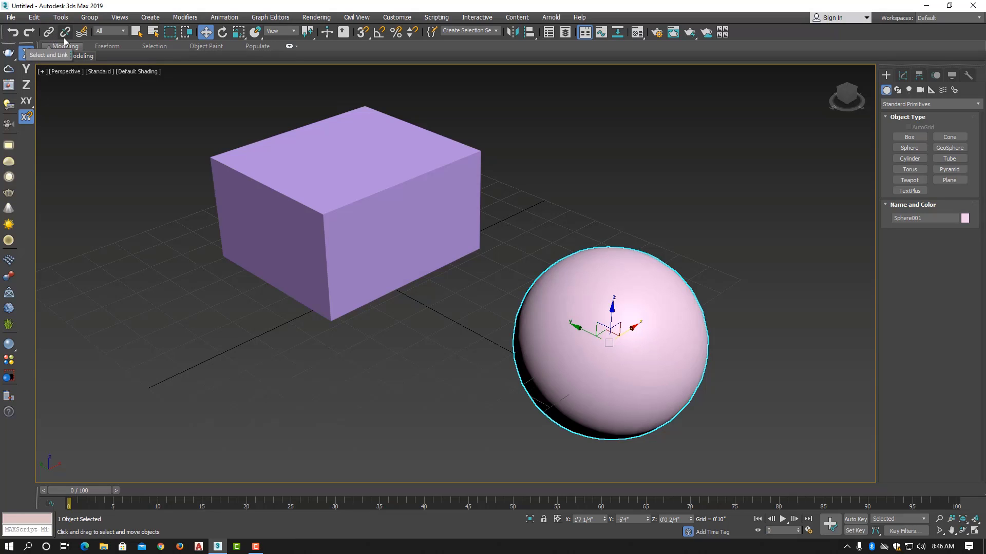
{"action": "middle_click_drag", "start_coordinate": [514, 289], "coordinate": [507, 297]}
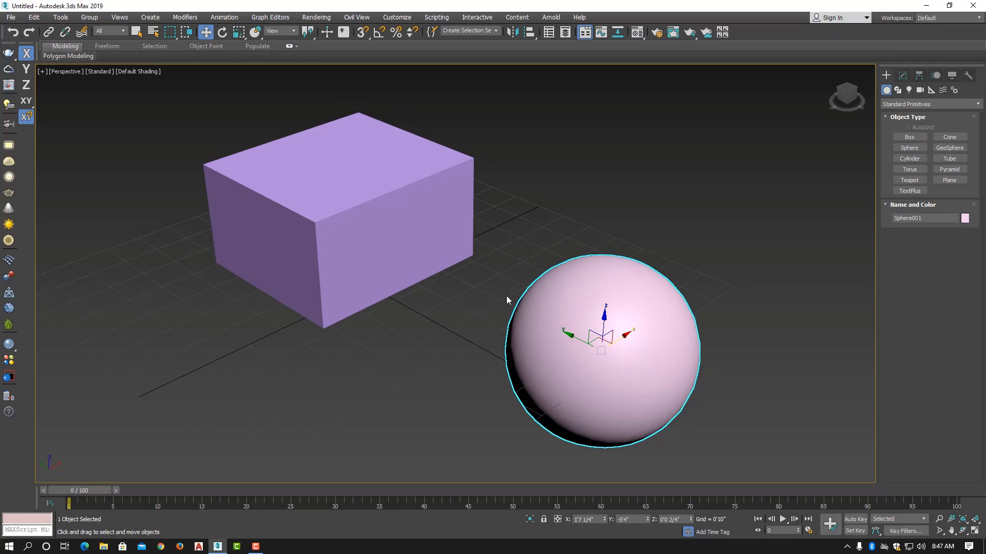